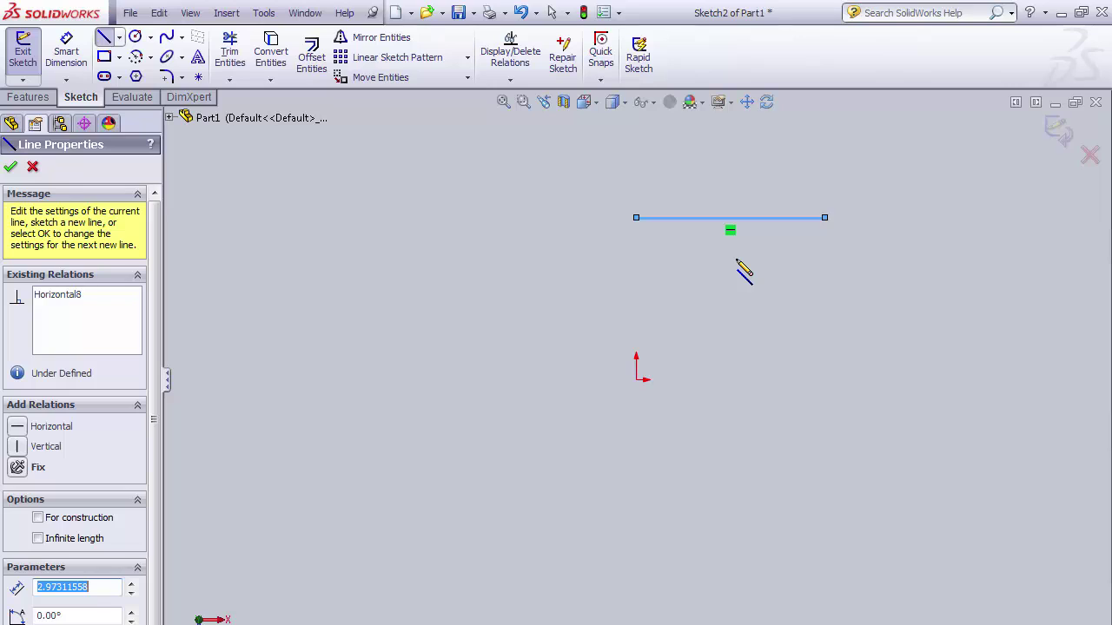
- Finish the horizontal line and drag it lower in the sketch
key(Escape)
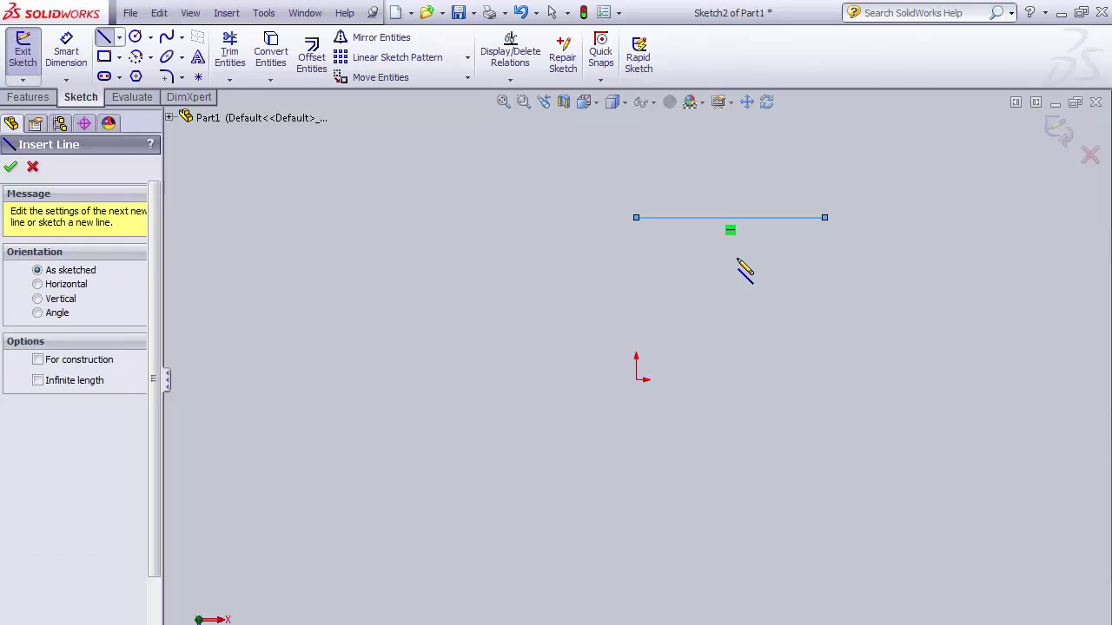
key(Escape)
mouse_move(769, 228)
mouse_down()
mouse_move(776, 281)
mouse_move(841, 298)
mouse_move(726, 212)
mouse_move(631, 315)
mouse_move(781, 181)
mouse_move(708, 296)
mouse_move(760, 273)
mouse_move(826, 268)
mouse_move(823, 223)
mouse_move(844, 300)
mouse_move(821, 213)
mouse_move(839, 281)
mouse_move(803, 249)
mouse_move(864, 248)
mouse_move(826, 237)
mouse_move(827, 297)
mouse_move(821, 235)
mouse_move(833, 298)
mouse_move(843, 287)
mouse_up()
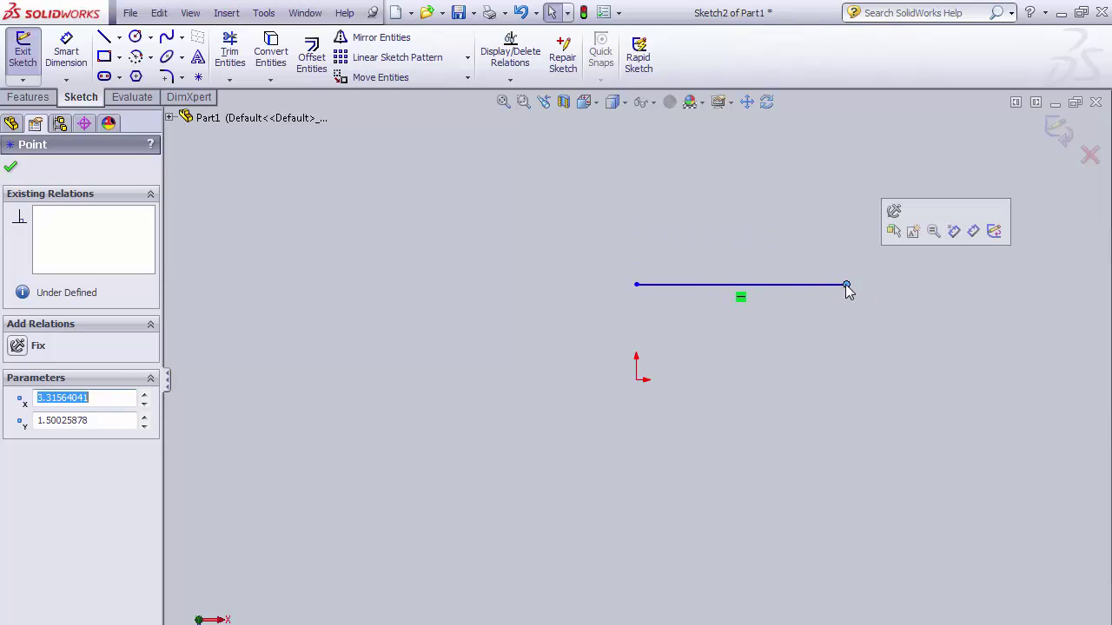
- Delete the line's Horizontal relation and stretch its right endpoint to X 3.48, Y 1.50
click(740, 299)
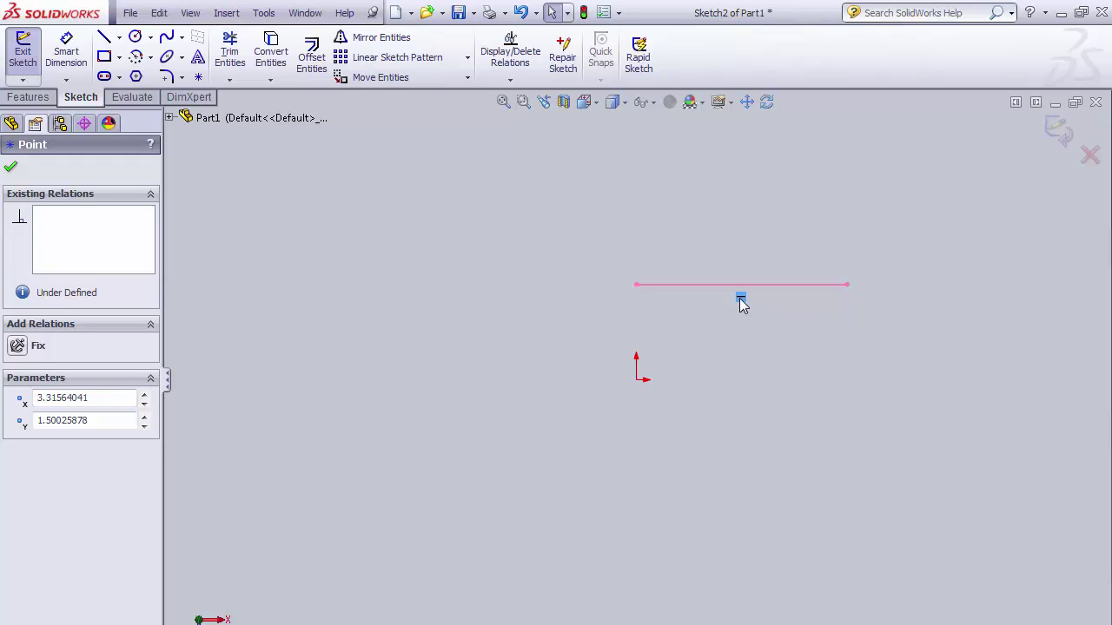
click(759, 377)
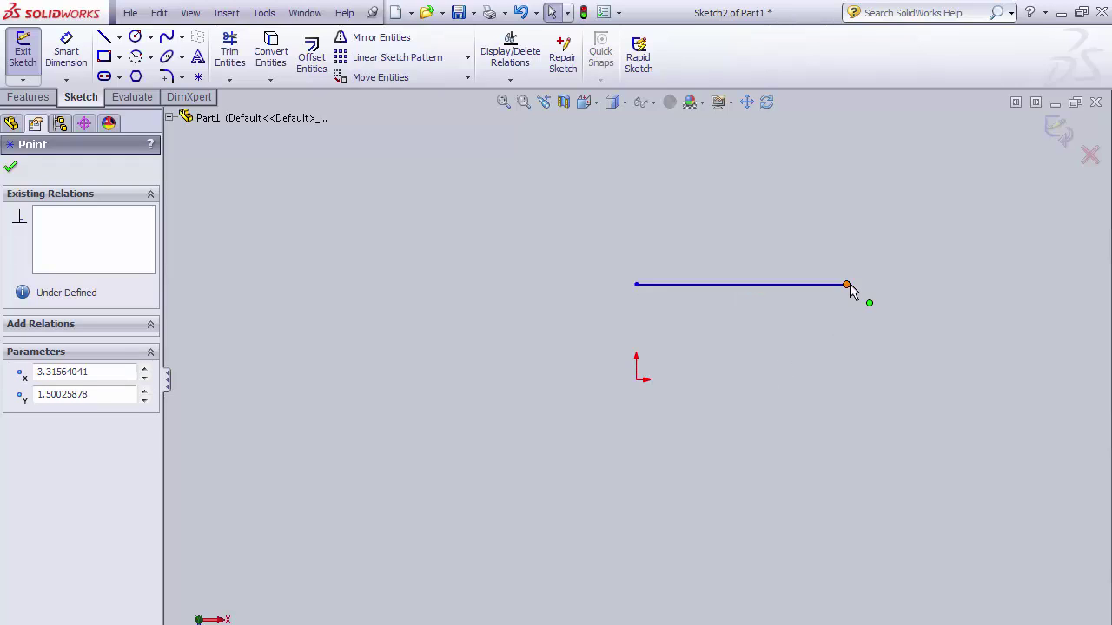
mouse_move(847, 285)
mouse_down()
mouse_move(836, 240)
mouse_move(752, 199)
mouse_move(784, 196)
mouse_move(844, 321)
mouse_move(753, 393)
mouse_move(821, 368)
mouse_move(833, 241)
mouse_move(799, 218)
mouse_move(853, 263)
mouse_move(857, 284)
mouse_up()
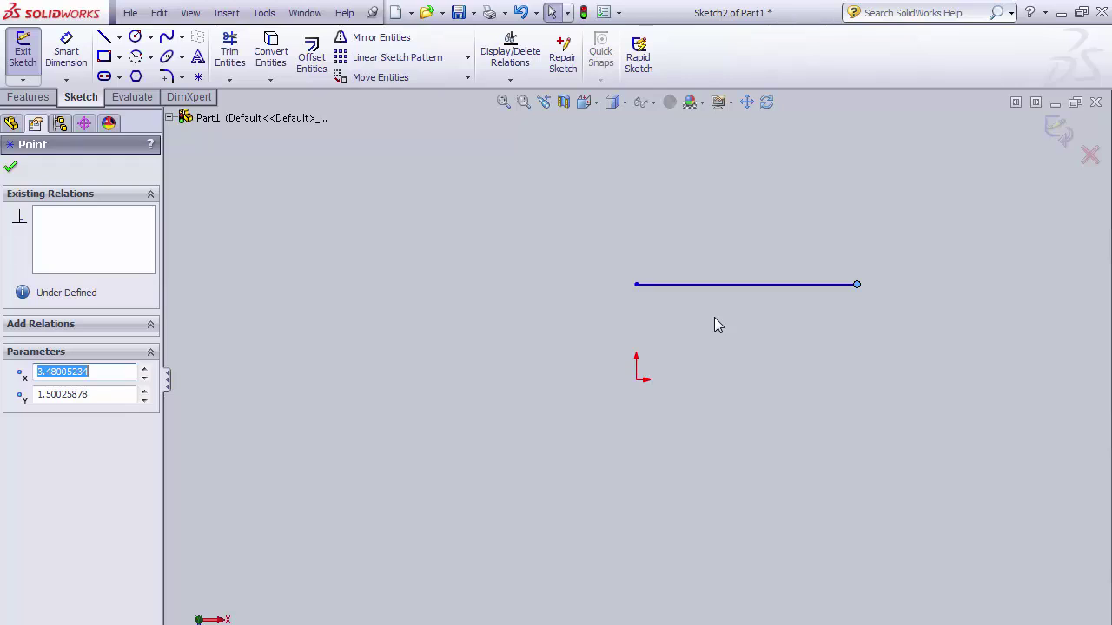
- Draw a 3.26-long vertical line left of the origin, giving it a Vertical relation
click(715, 319)
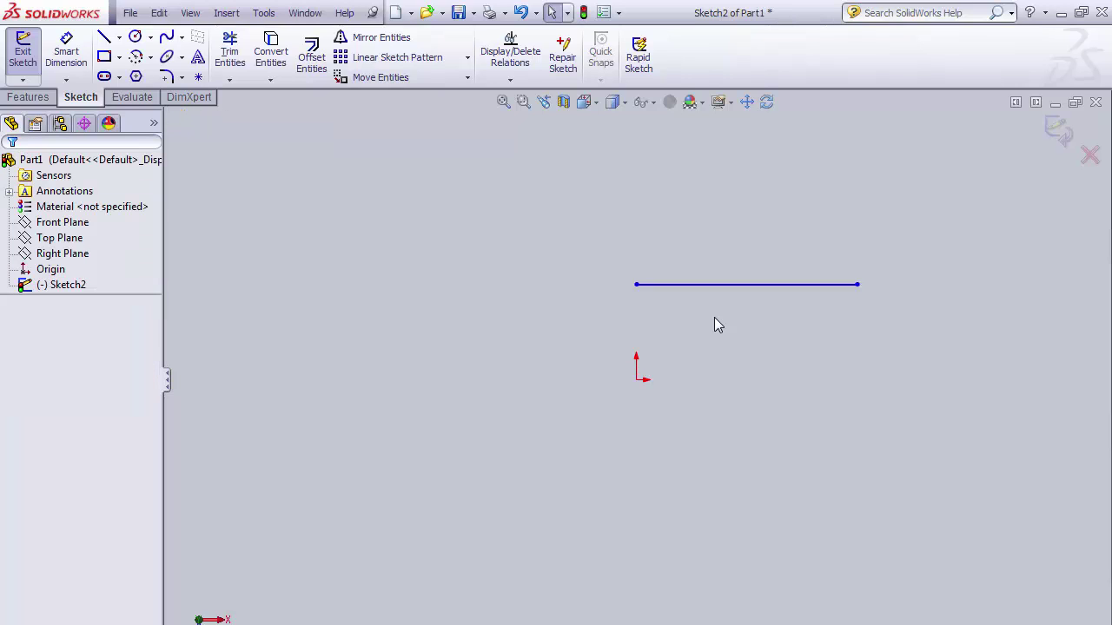
click(104, 37)
click(443, 210)
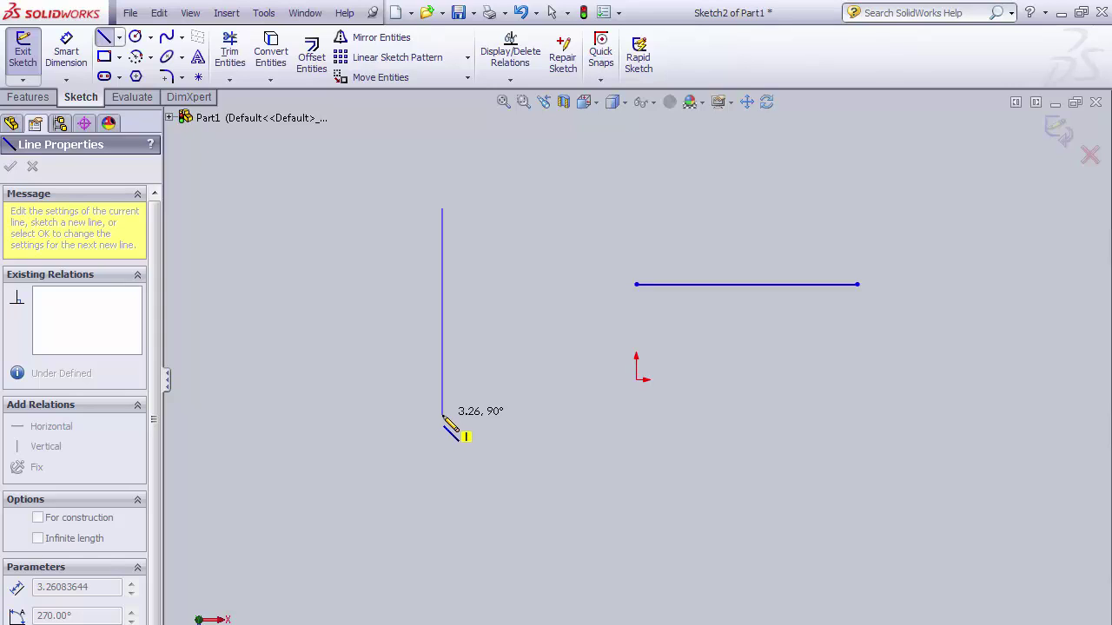
click(443, 416)
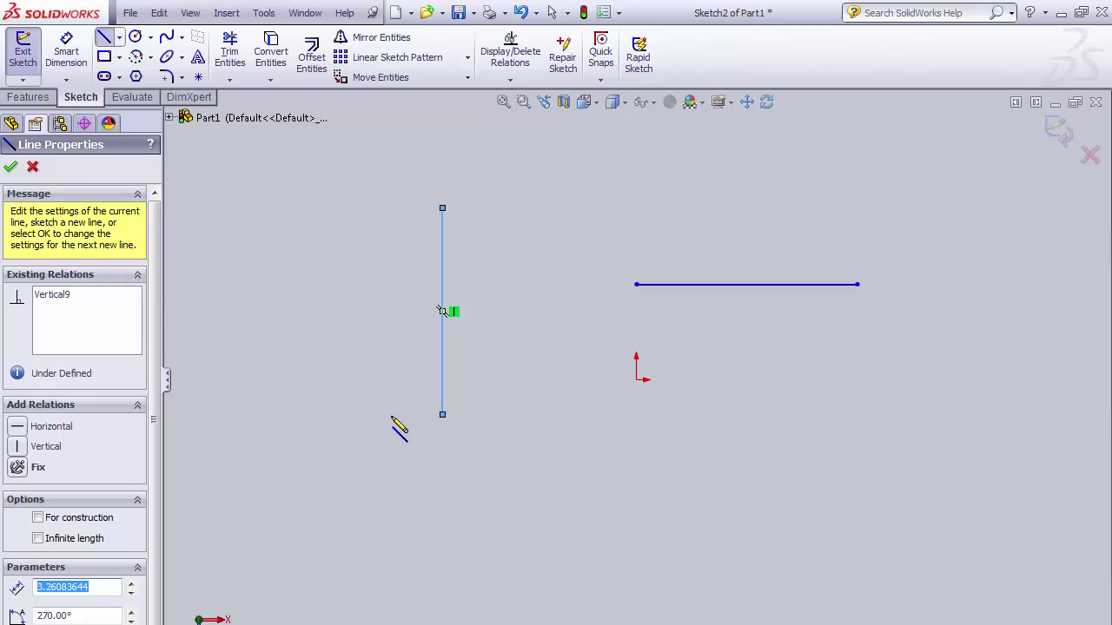
key(ctrl+z)
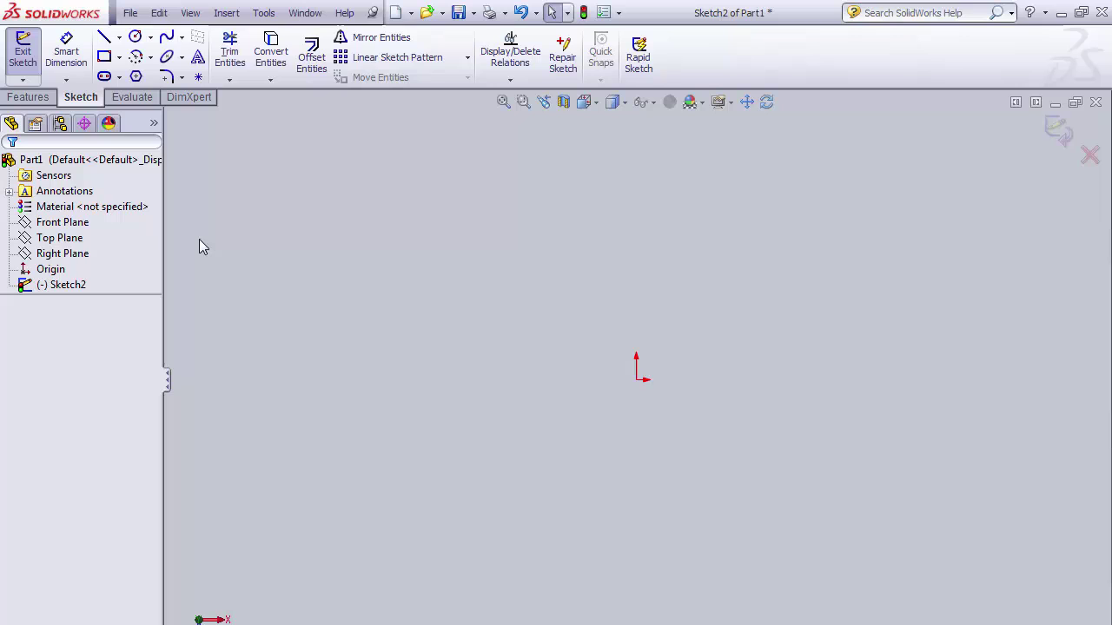
click(104, 38)
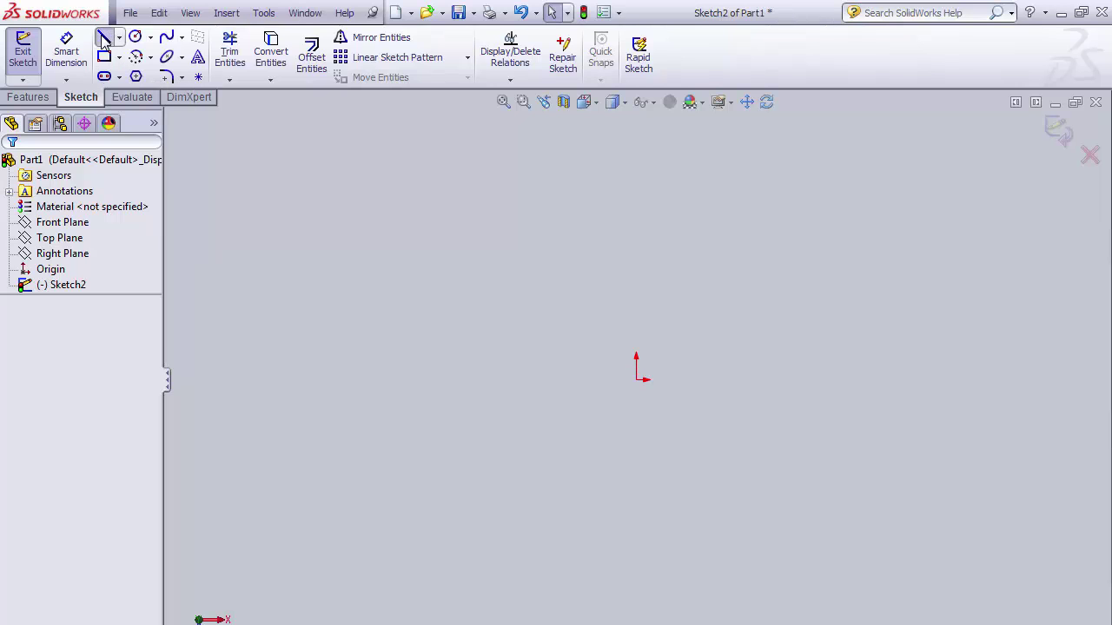
mouse_move(636, 380)
mouse_down()
mouse_move(637, 228)
mouse_move(762, 229)
mouse_up()
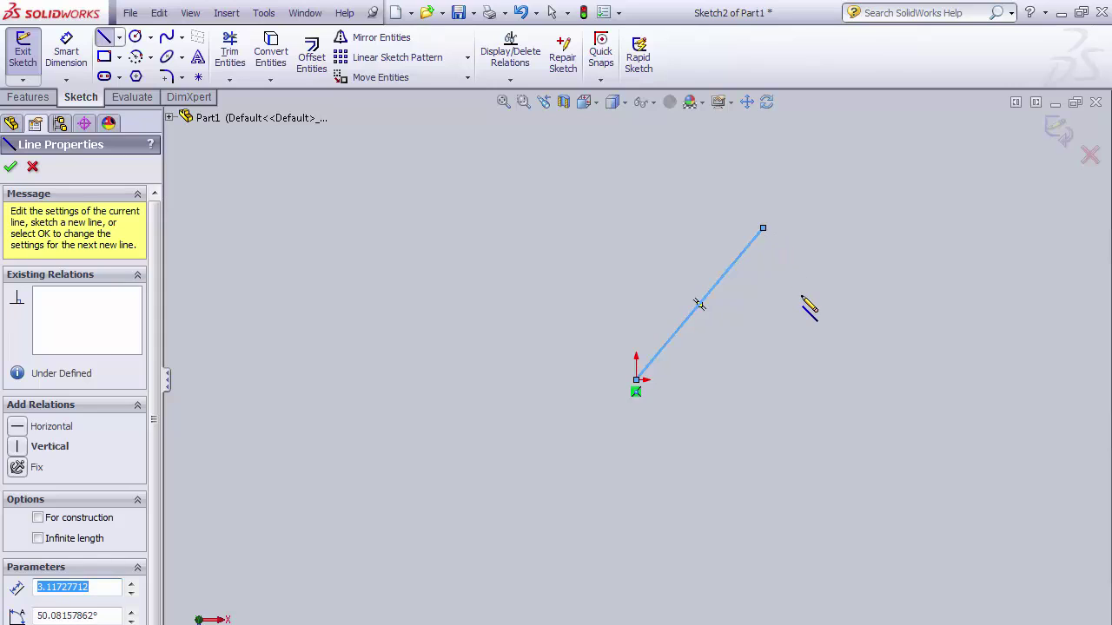
key(Escape)
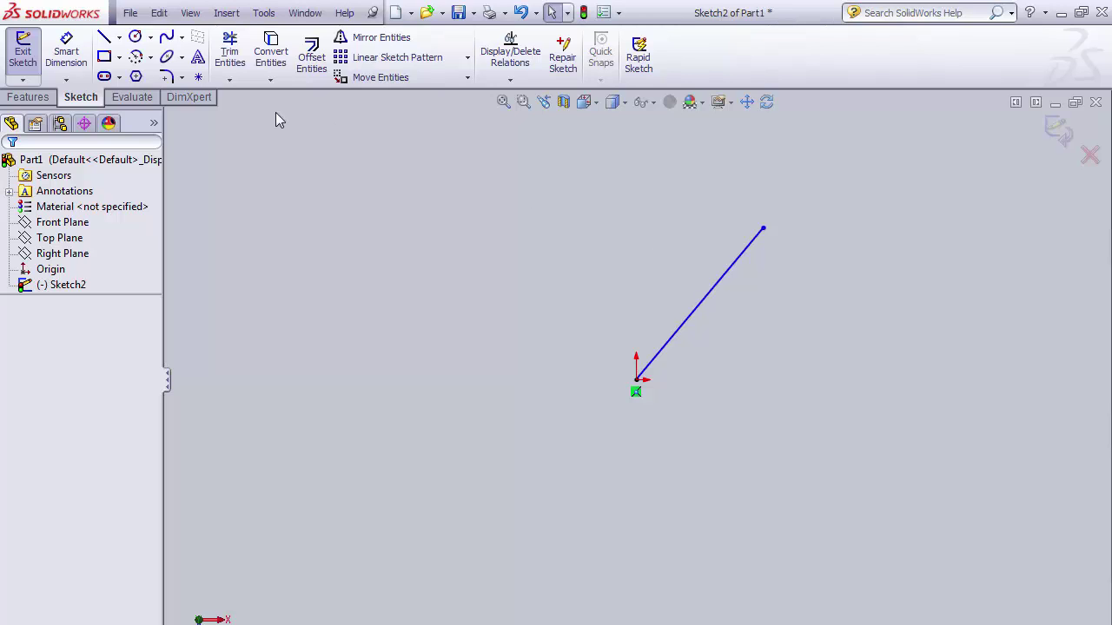
click(103, 37)
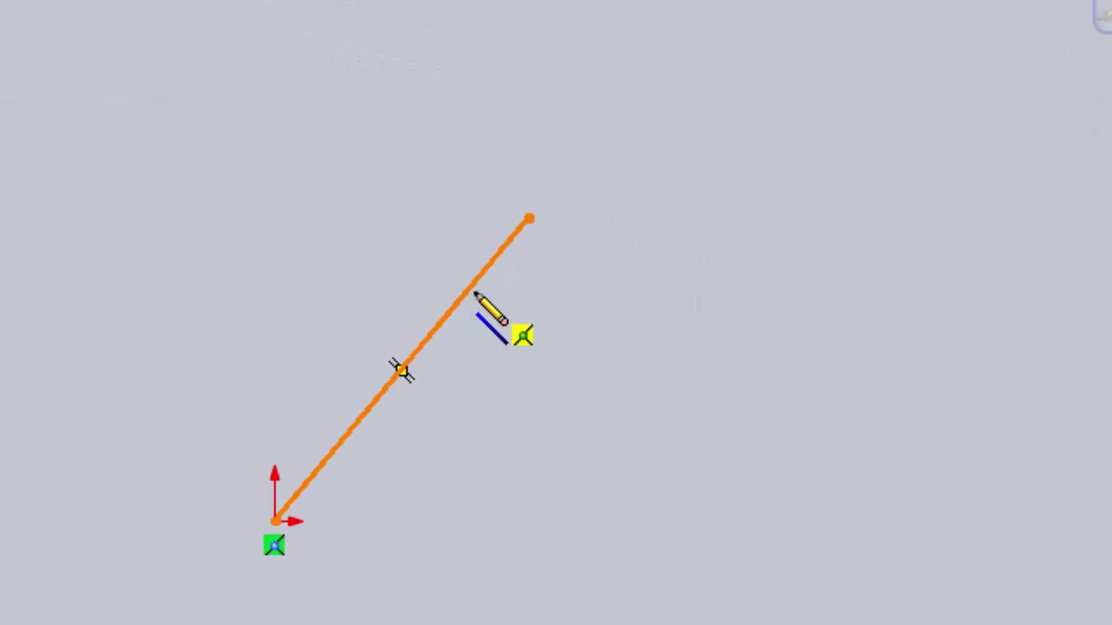
click(465, 295)
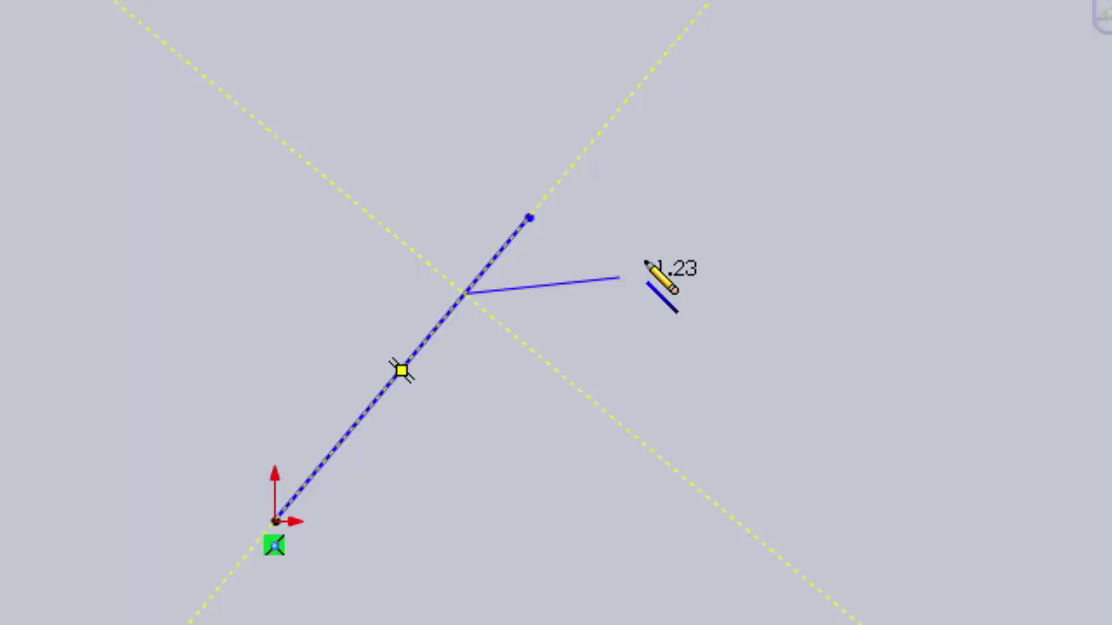
double_click(823, 295)
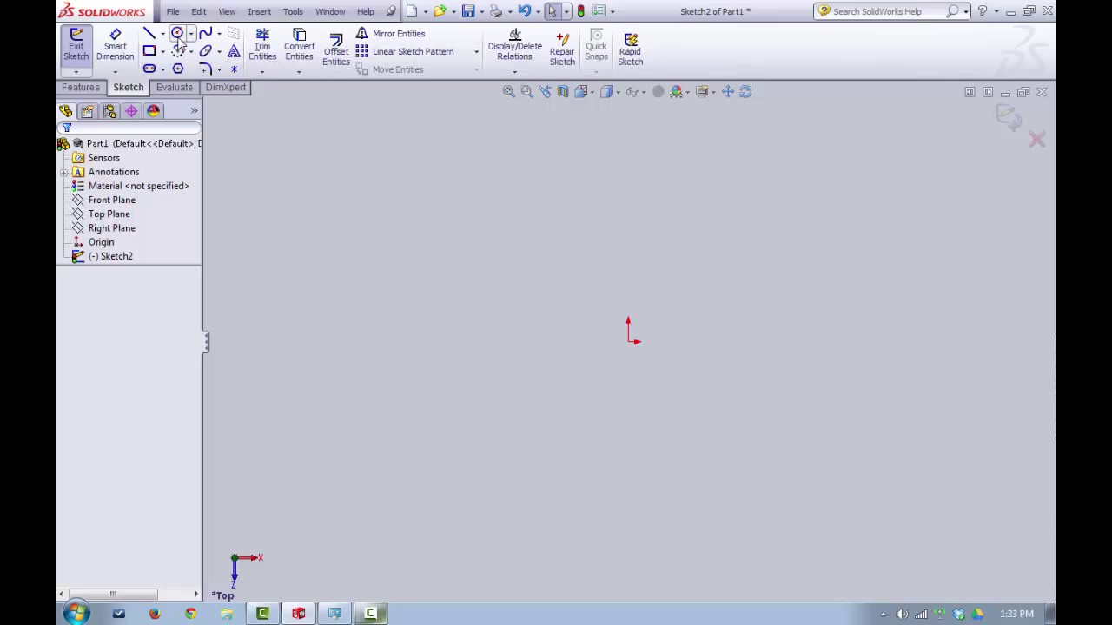
- Draw a circle centred on the origin
click(178, 33)
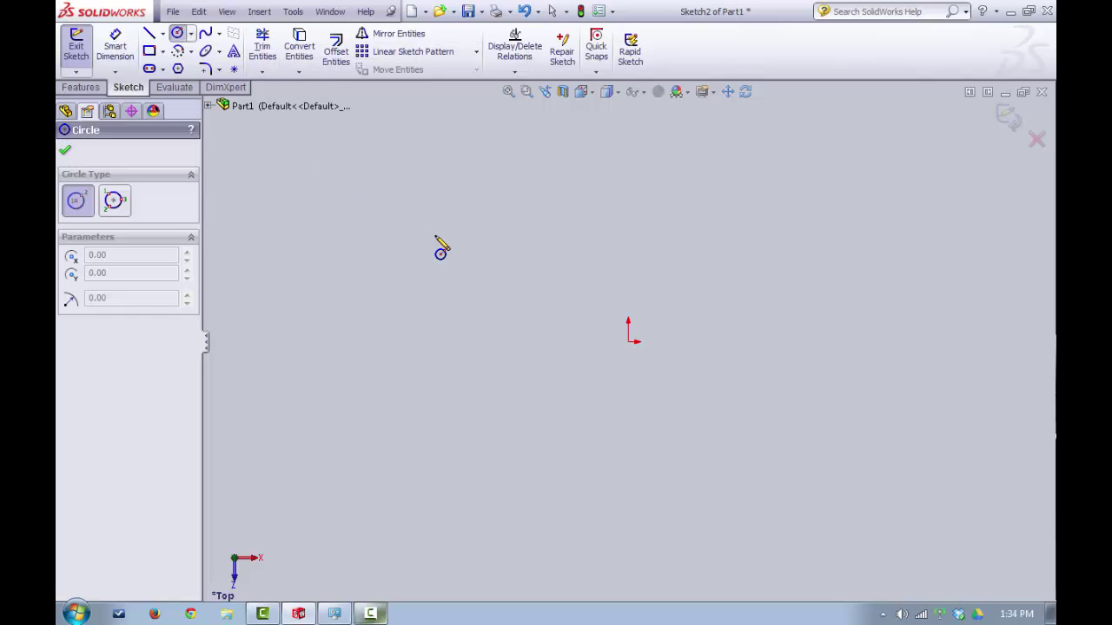
click(628, 341)
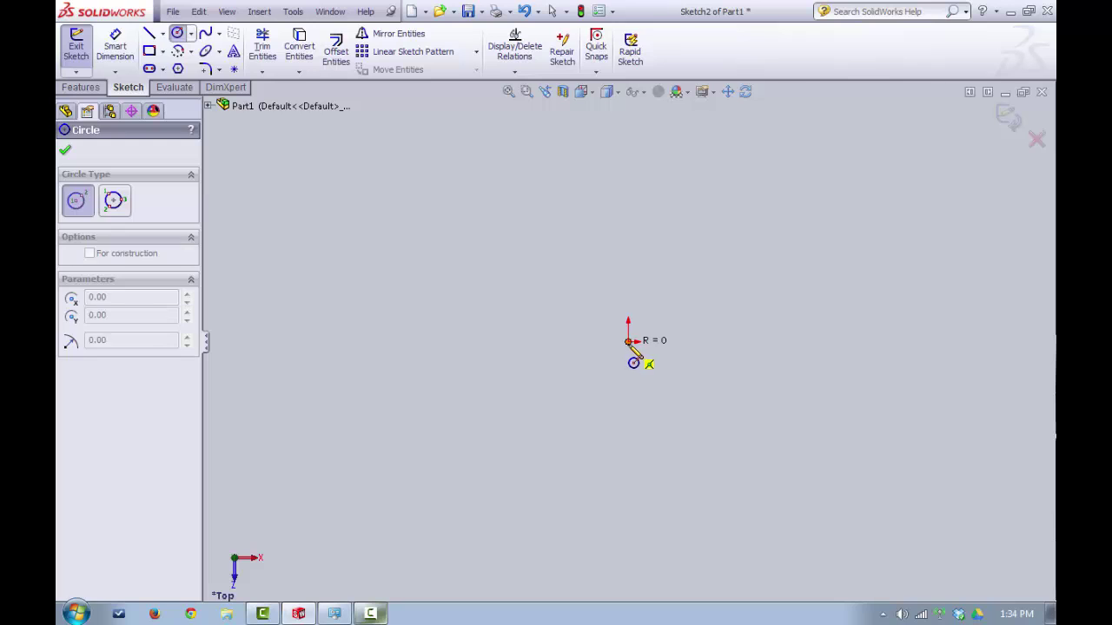
click(700, 398)
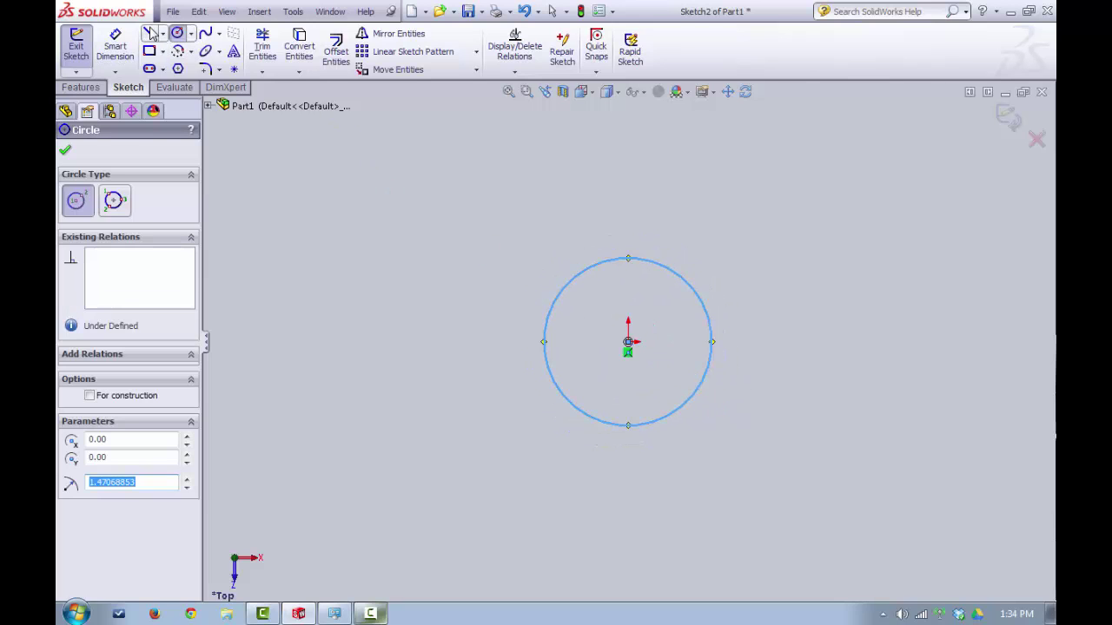
- Draw a line from below-left of the circle ending tangent to it
click(150, 33)
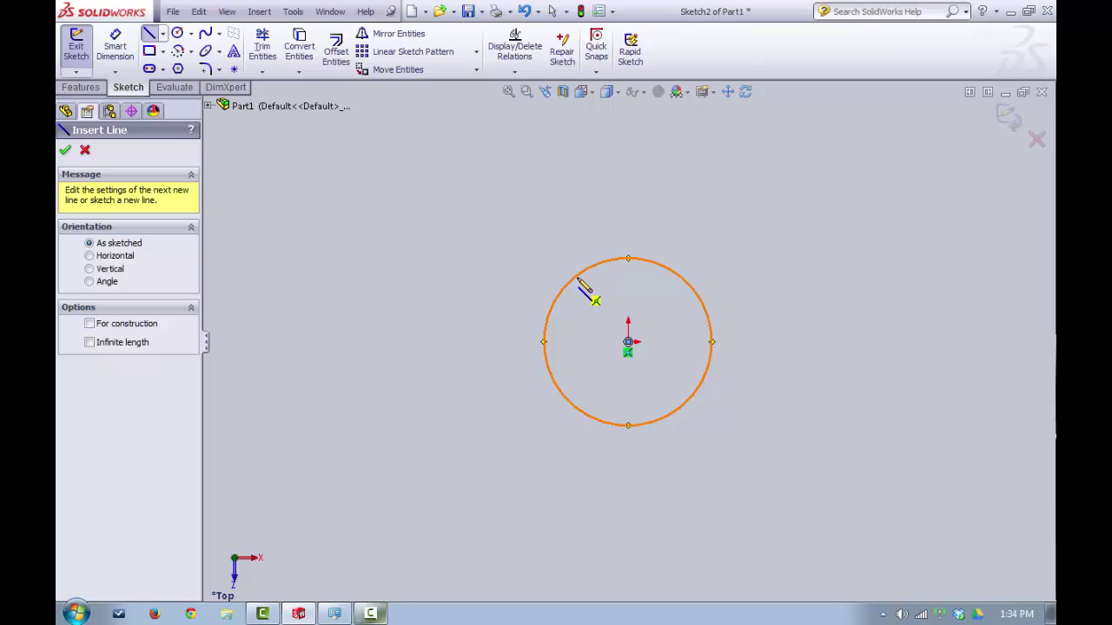
click(149, 35)
click(149, 36)
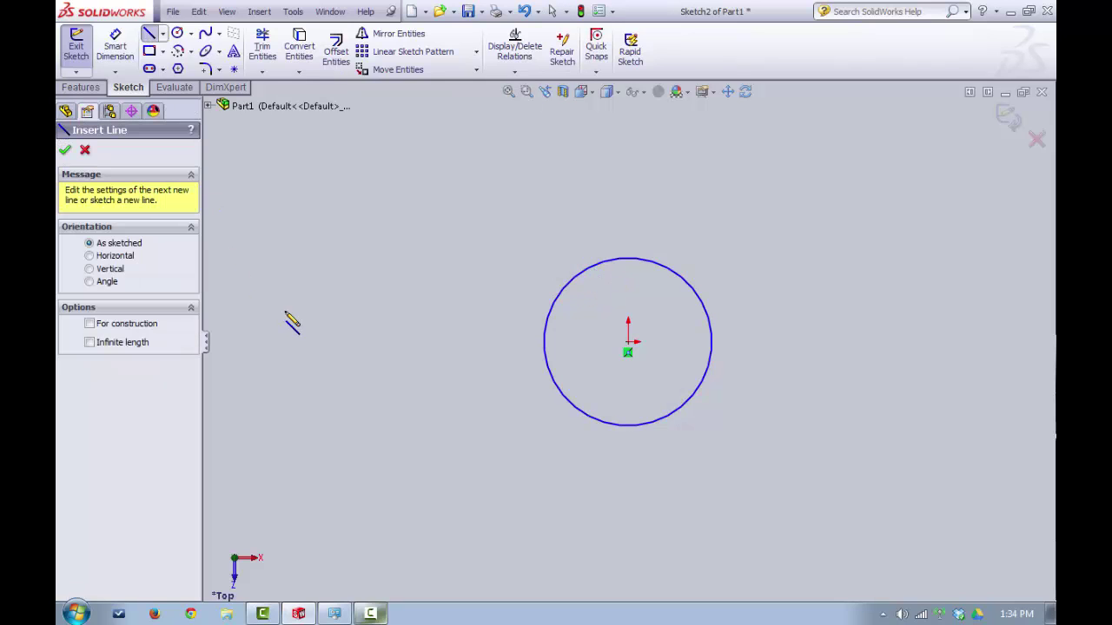
click(348, 411)
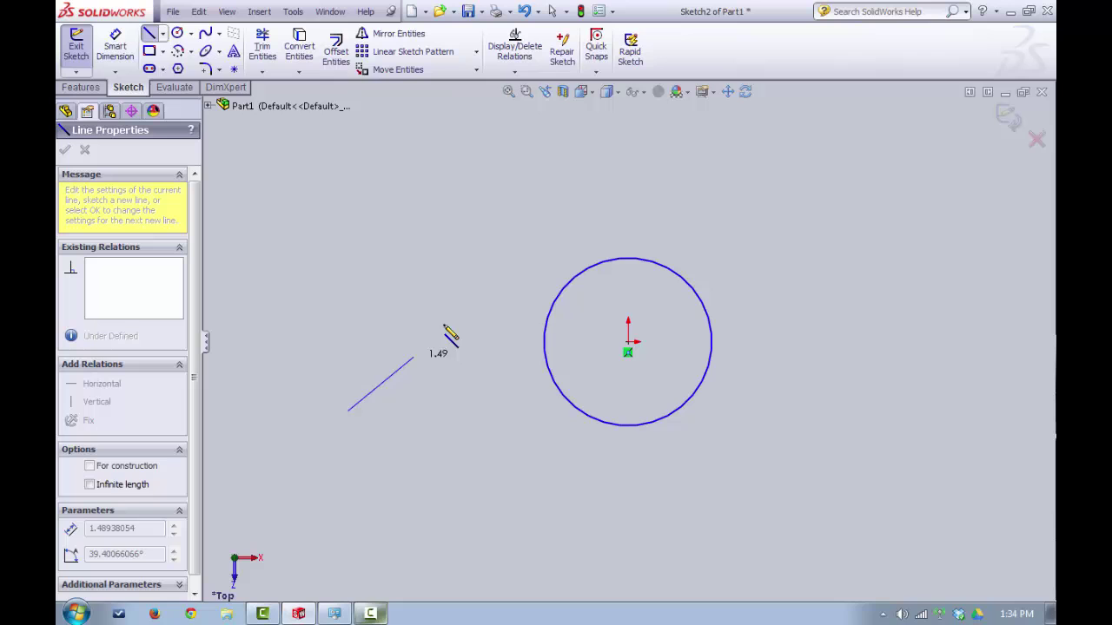
click(585, 270)
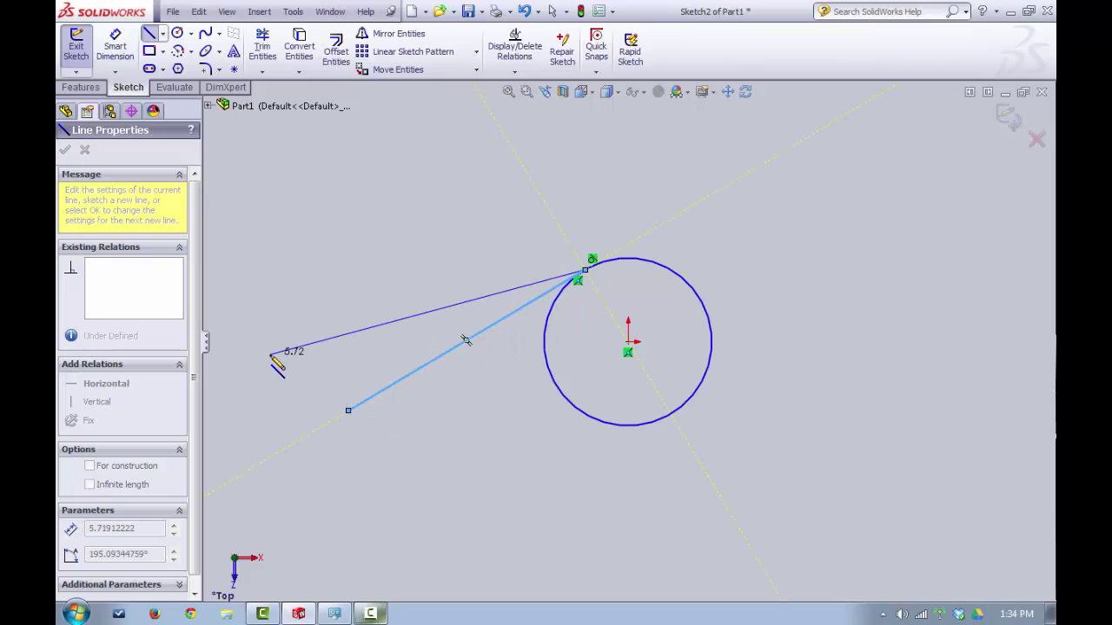
key(Escape)
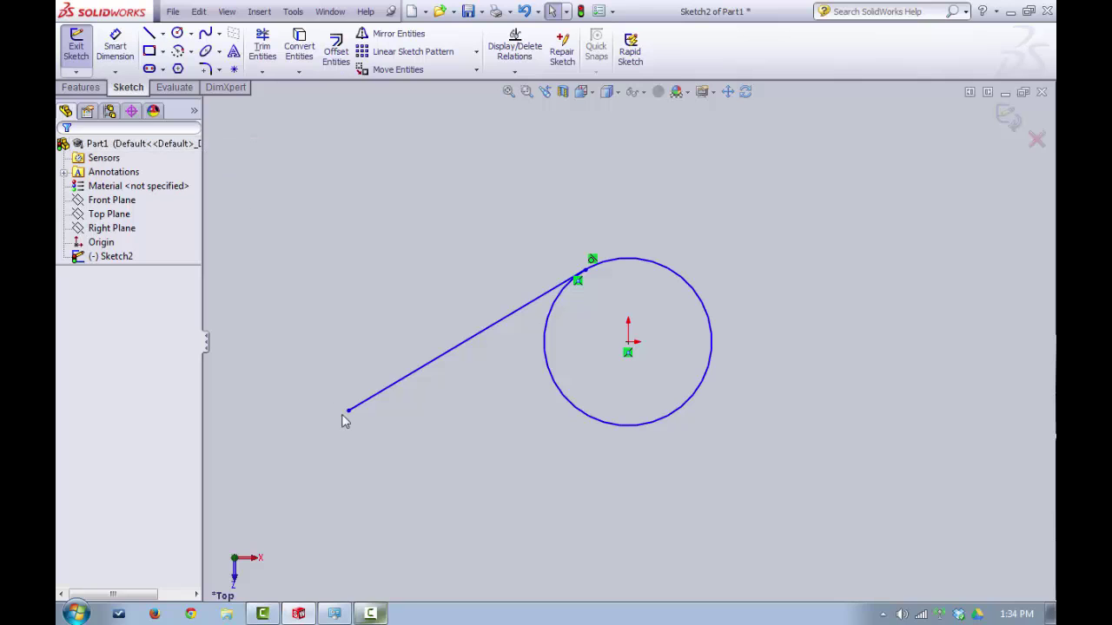
- Swing the line's free end and shrink the circle, showing the line stays tangent
drag(350, 411, 422, 423)
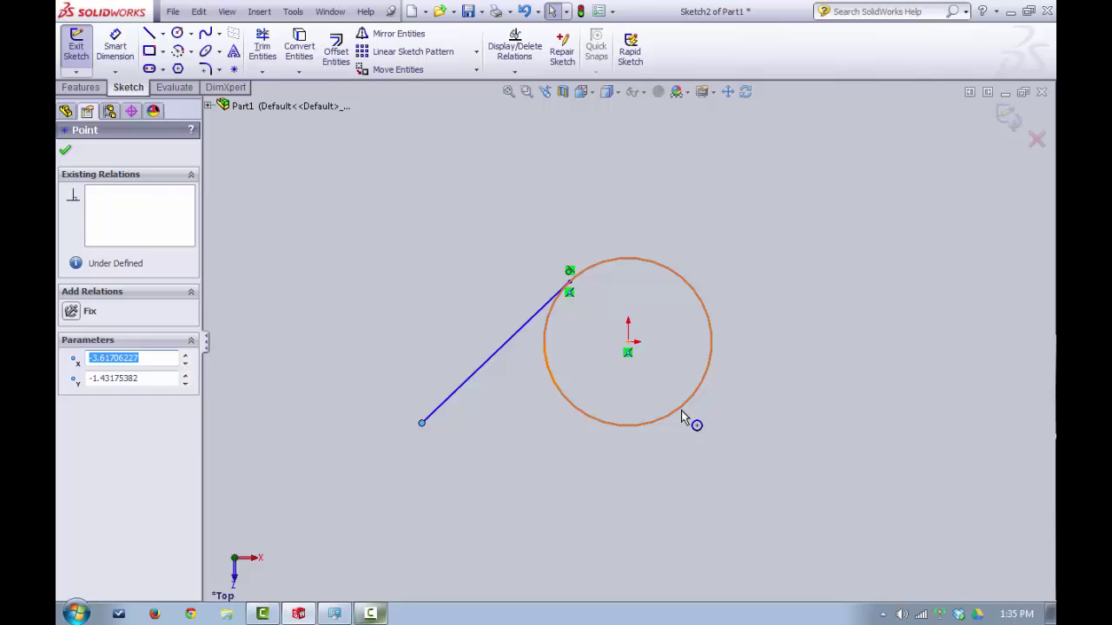
drag(683, 410, 739, 450)
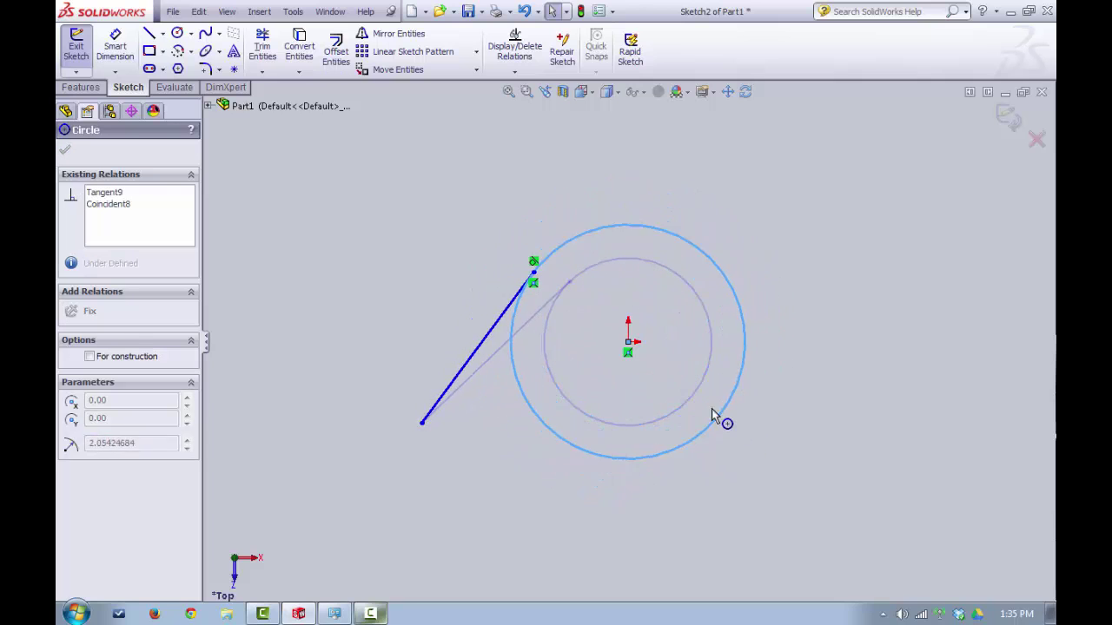
click(674, 377)
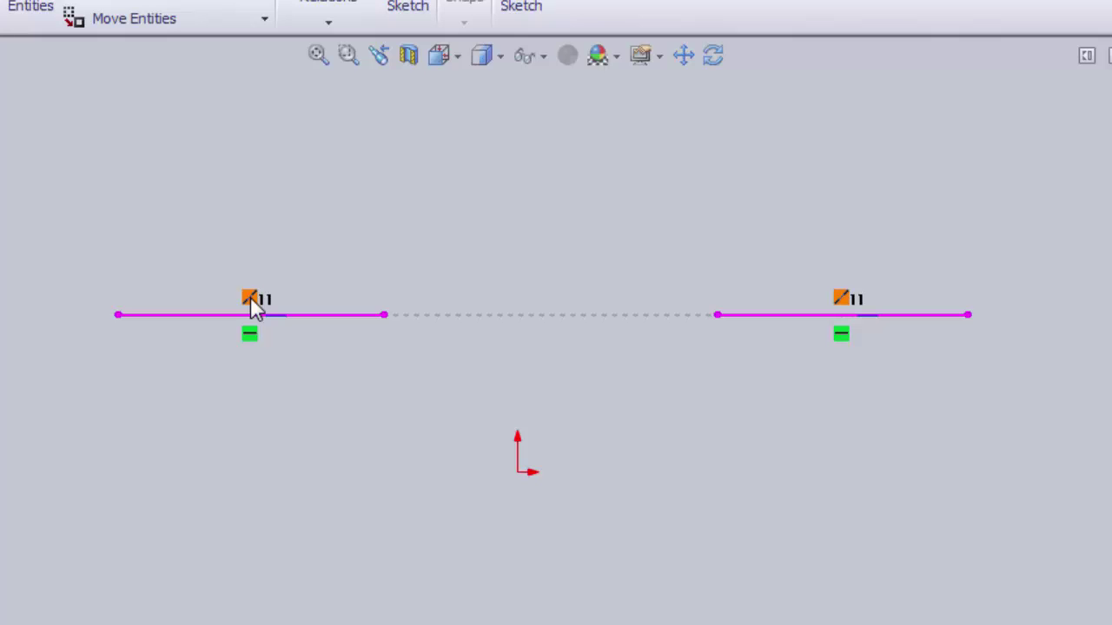
- Drag the left collinear line and watch the right line follow it
click(187, 285)
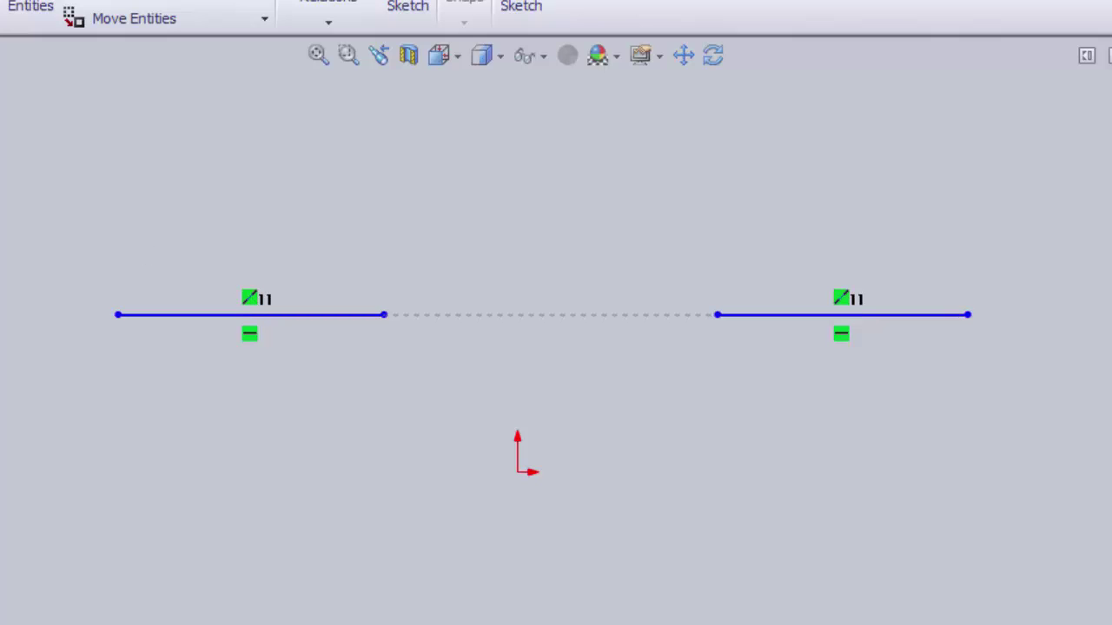
mouse_move(197, 320)
mouse_down()
mouse_move(199, 458)
mouse_move(204, 257)
mouse_move(184, 306)
mouse_move(281, 339)
mouse_move(271, 347)
mouse_up()
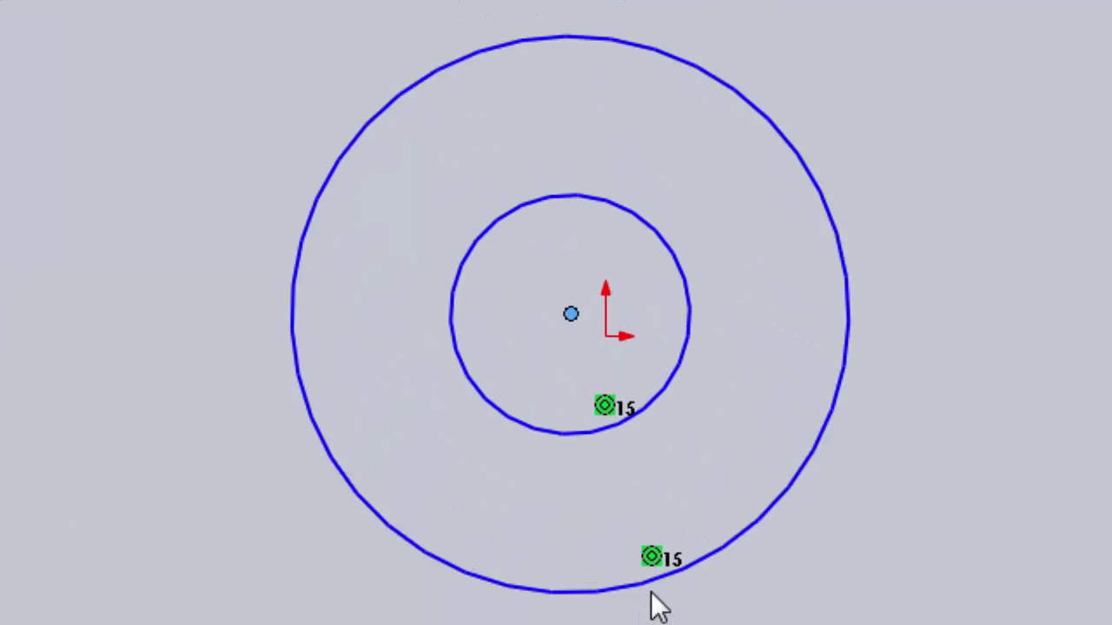
- Highlight both circles via their Concentric relation and drag them together up and left
click(658, 559)
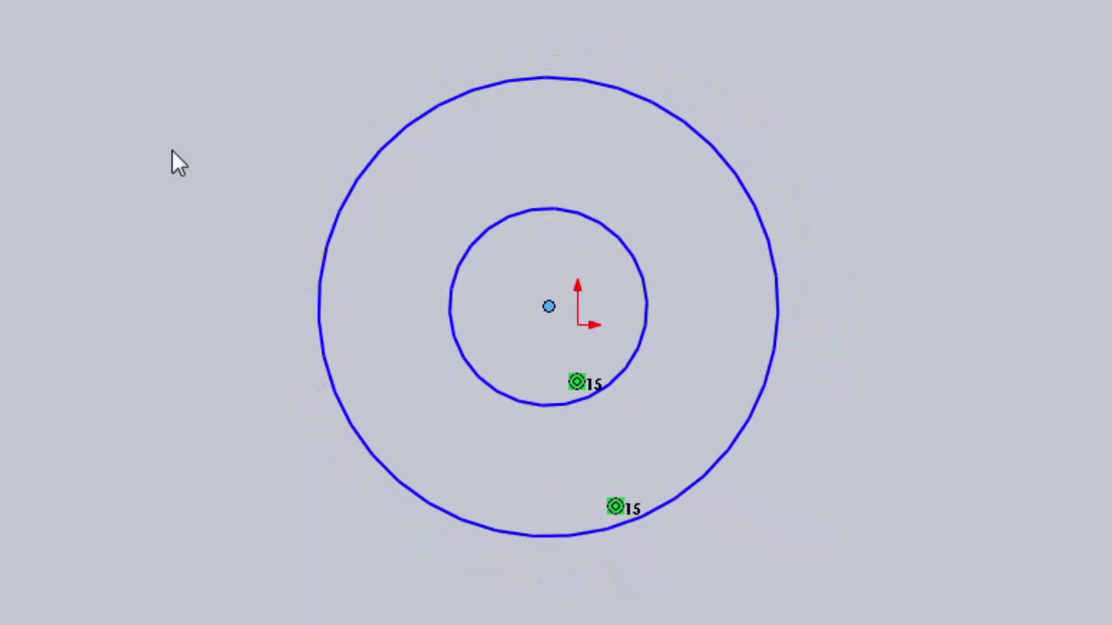
drag(539, 304, 862, 328)
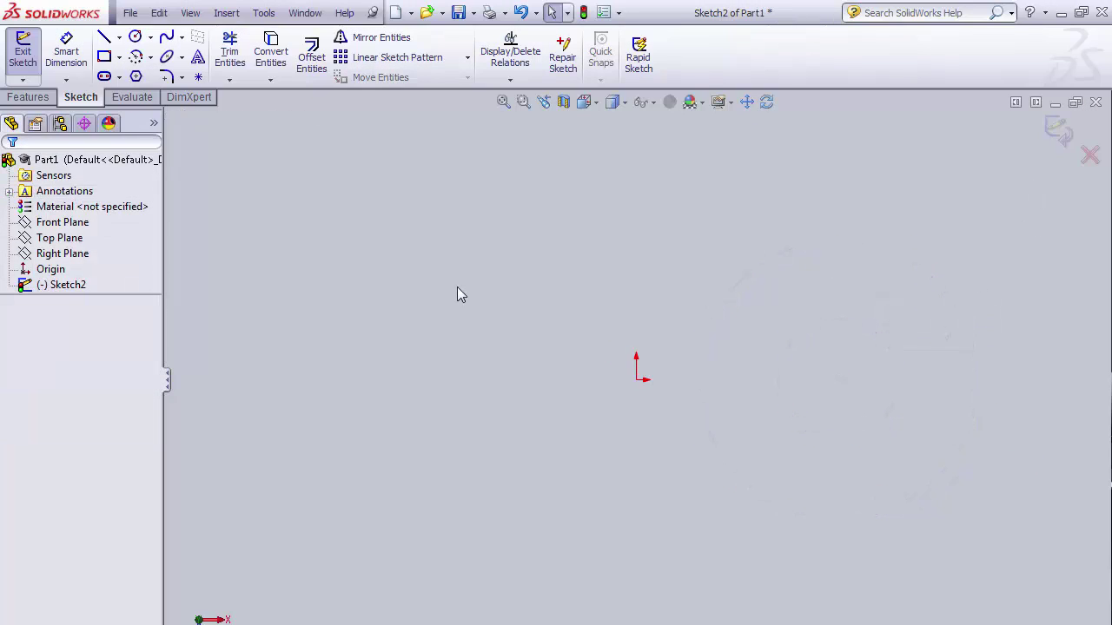
- Draw one circle upper-left of the origin and a differently sized circle to its right
click(136, 37)
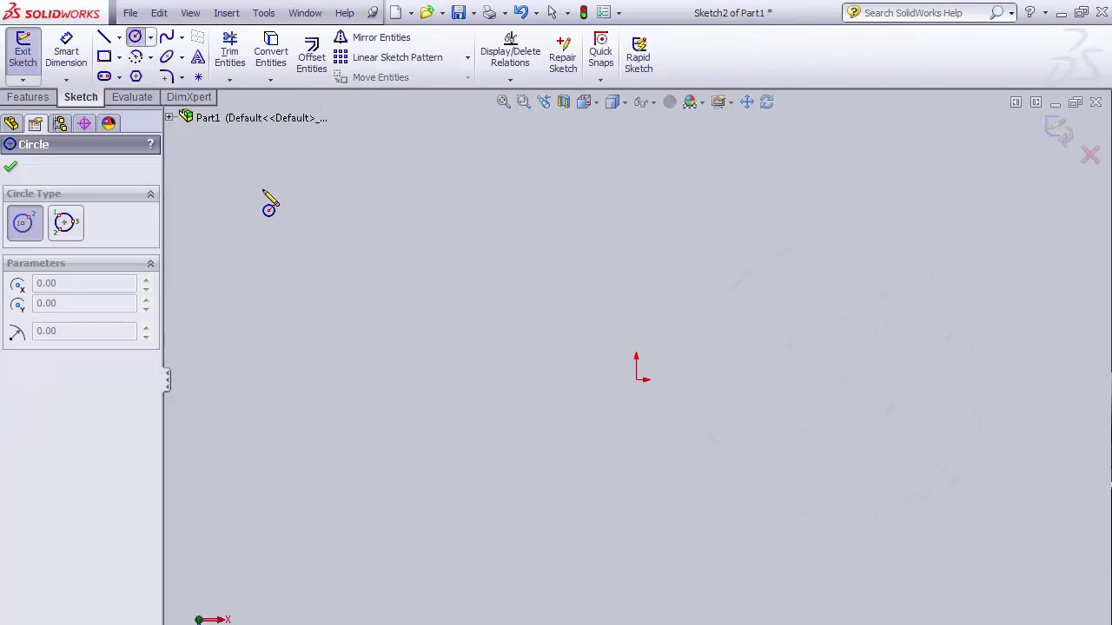
click(361, 298)
click(439, 377)
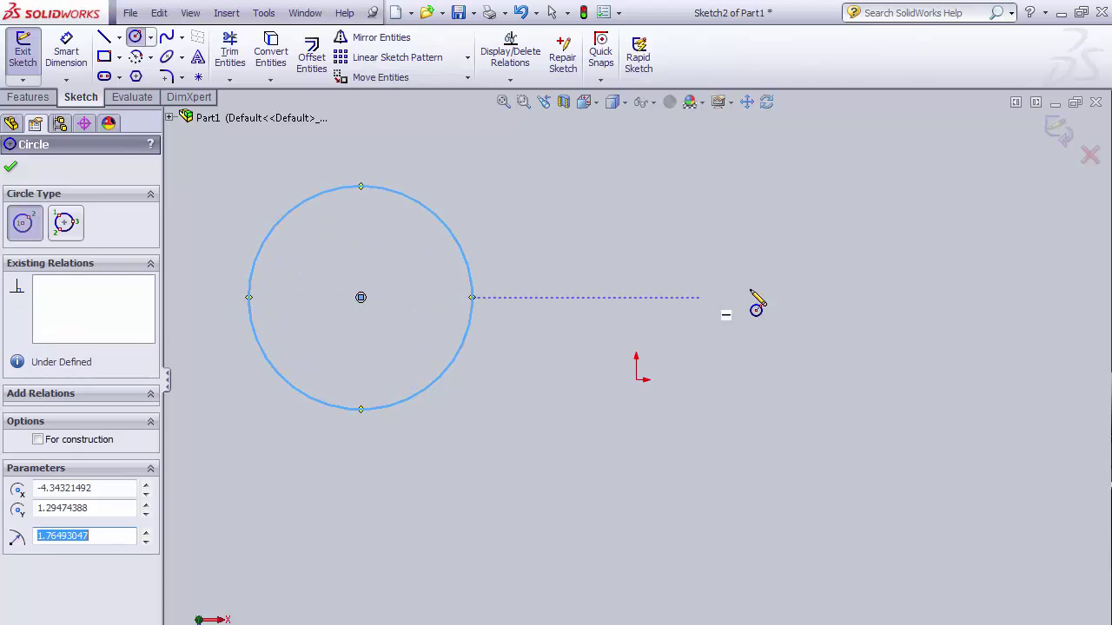
click(819, 367)
click(887, 432)
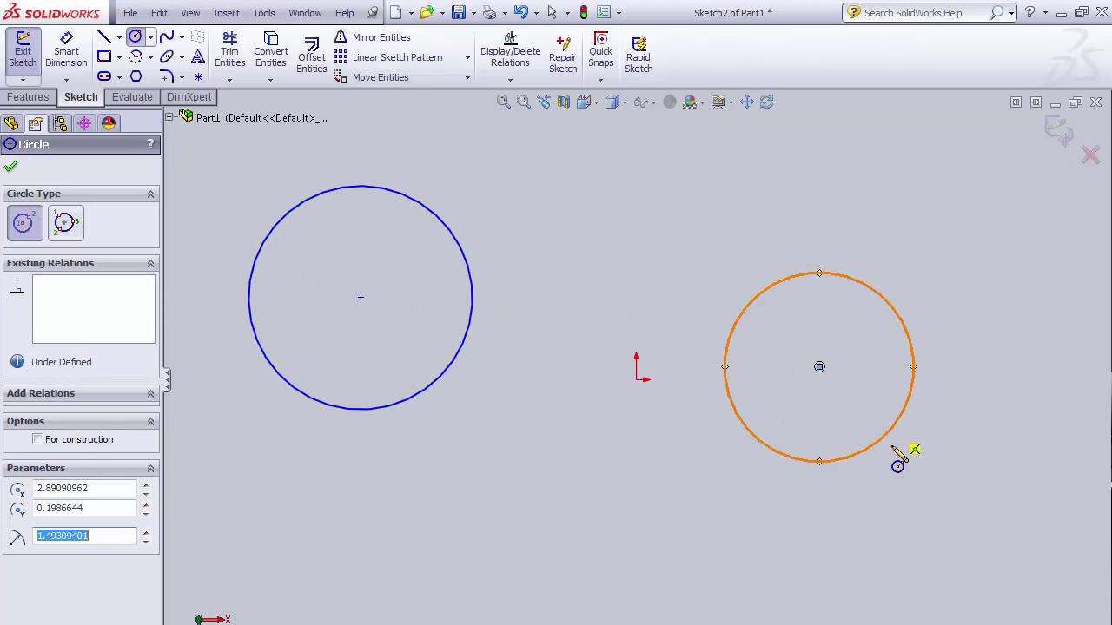
key(Escape)
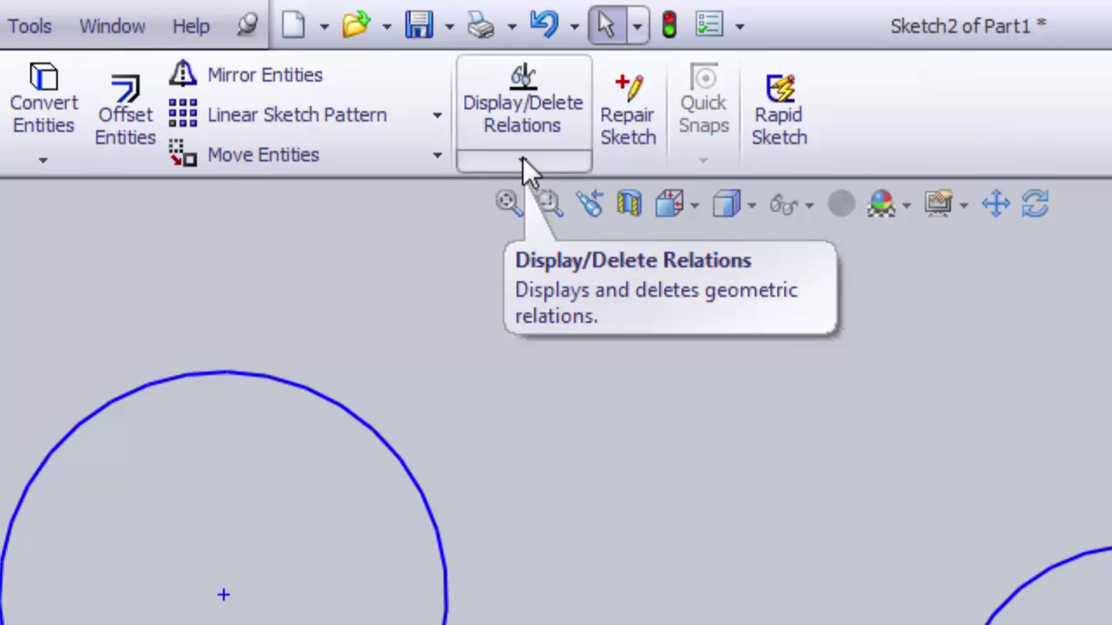
- Add a Concentric relation between the left and right circles
click(524, 165)
click(538, 251)
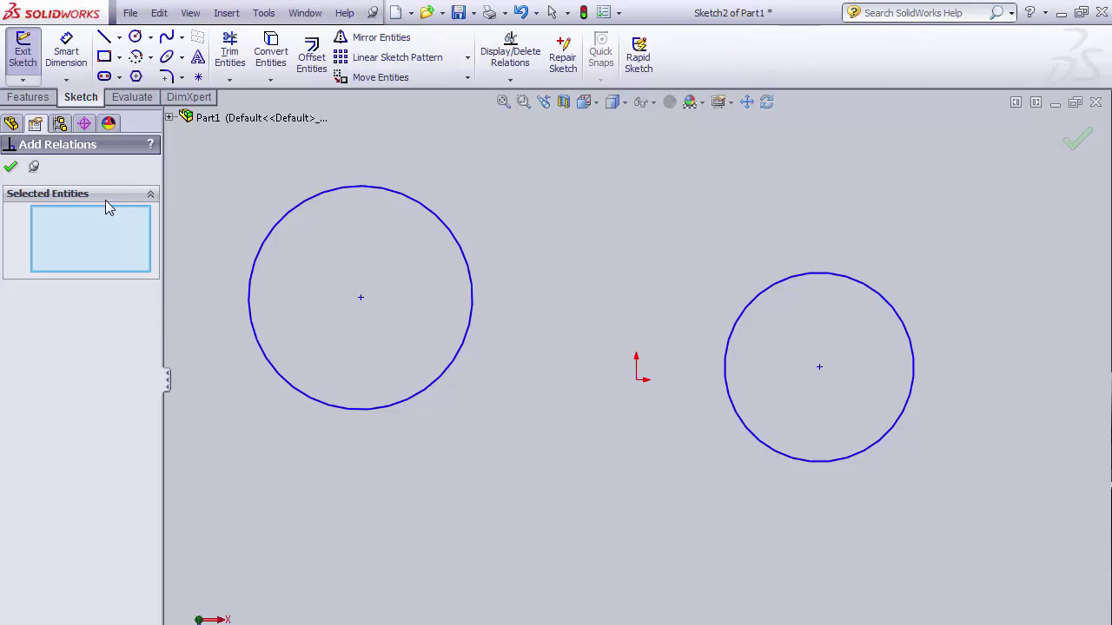
click(267, 235)
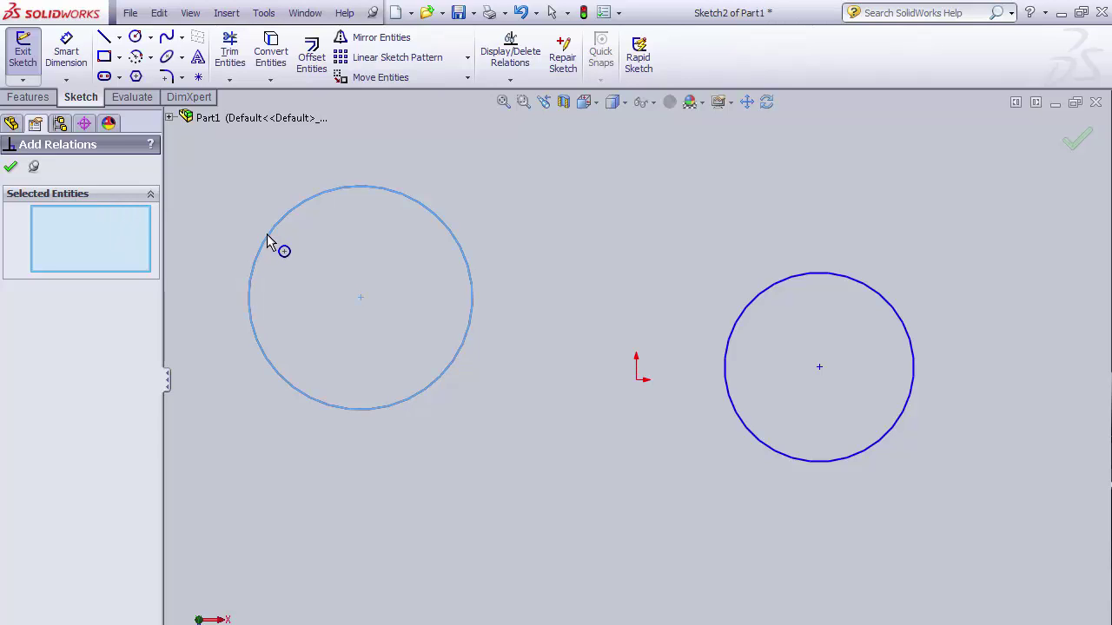
click(745, 307)
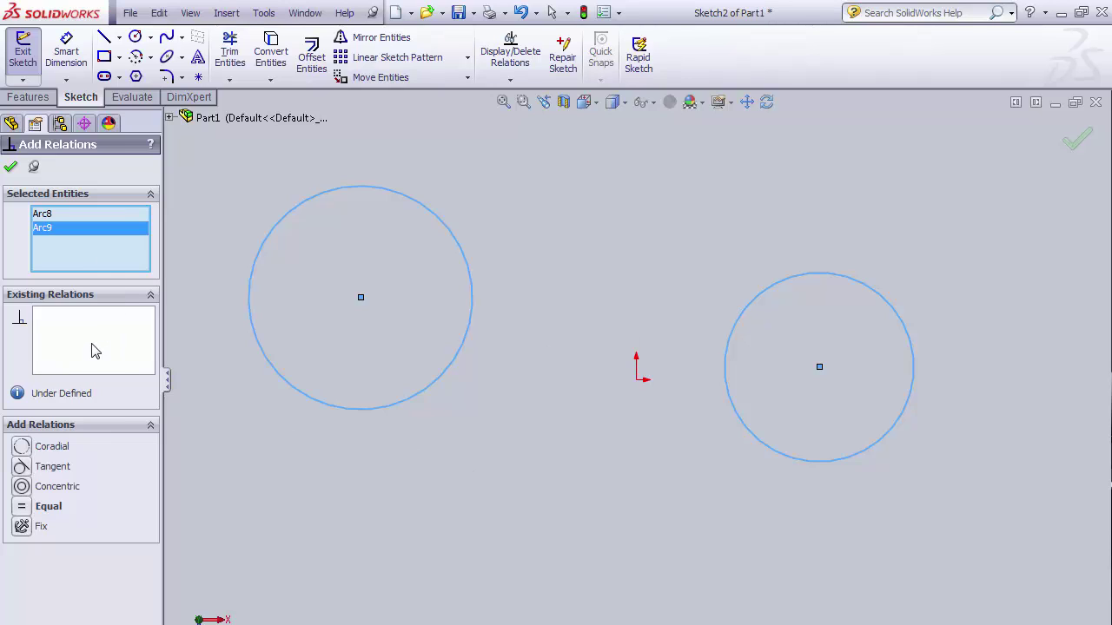
click(57, 489)
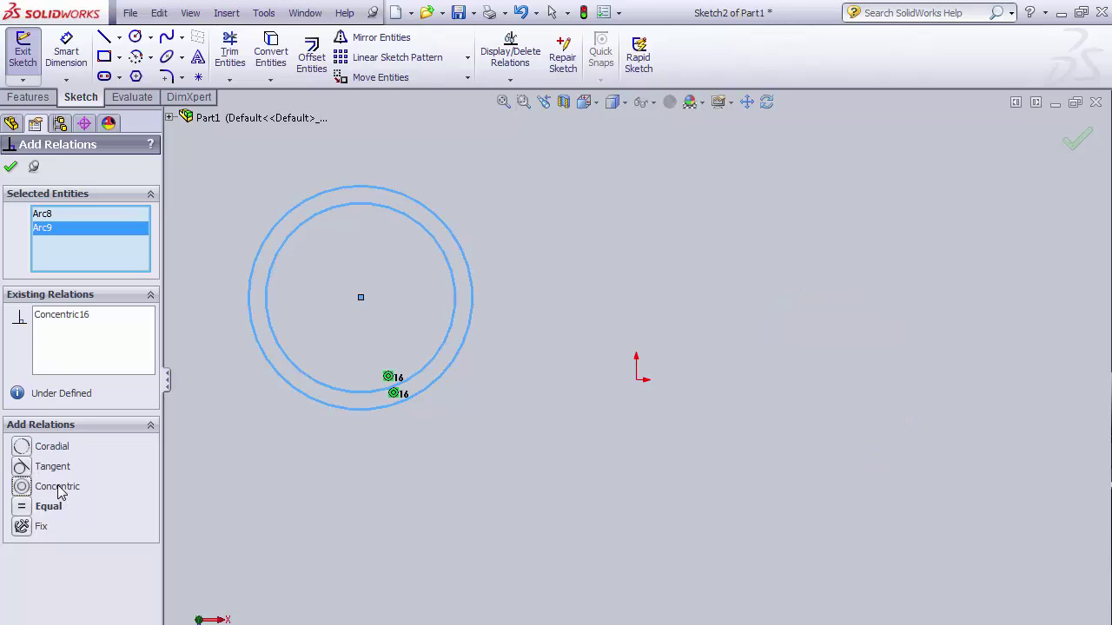
click(15, 171)
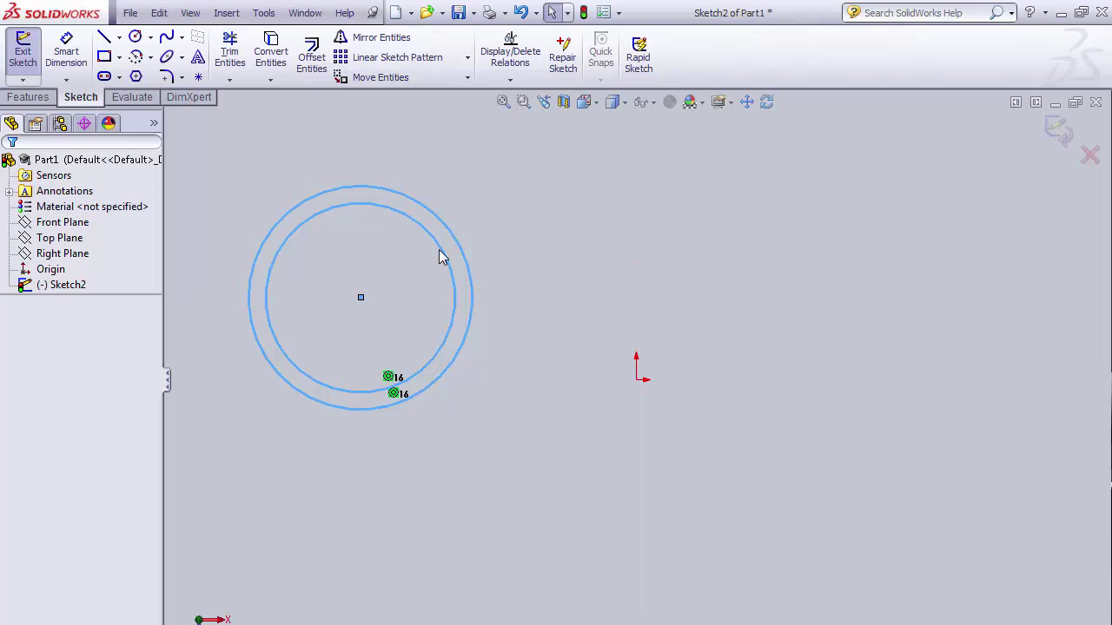
- Delete the line-circle Tangent relation and swing the line's free end up-right off tangency
key(Escape)
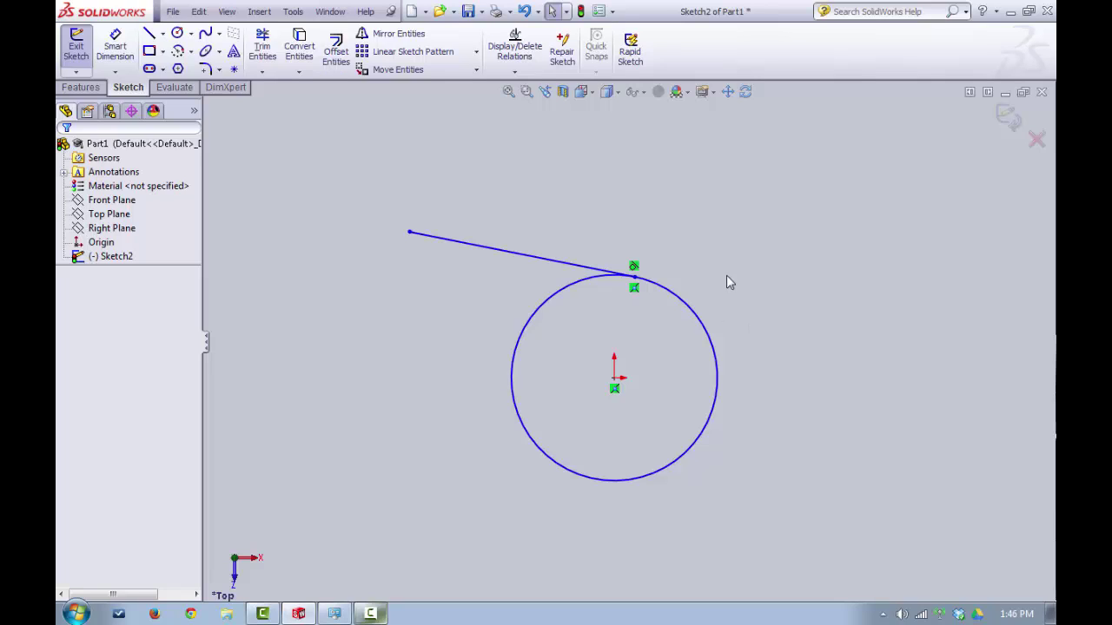
click(634, 268)
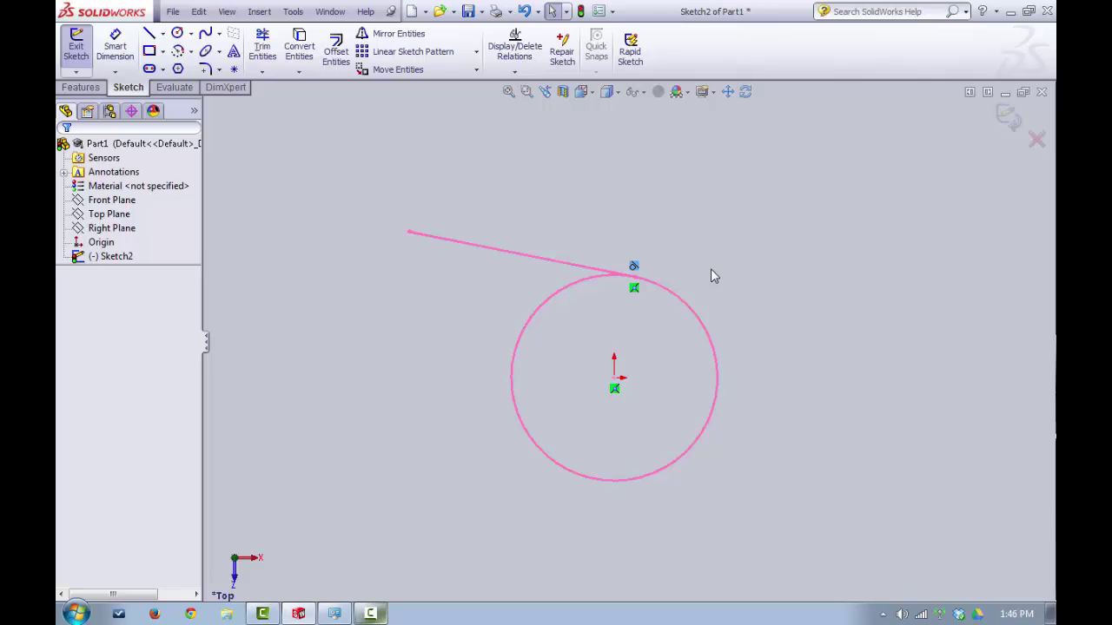
key(Delete)
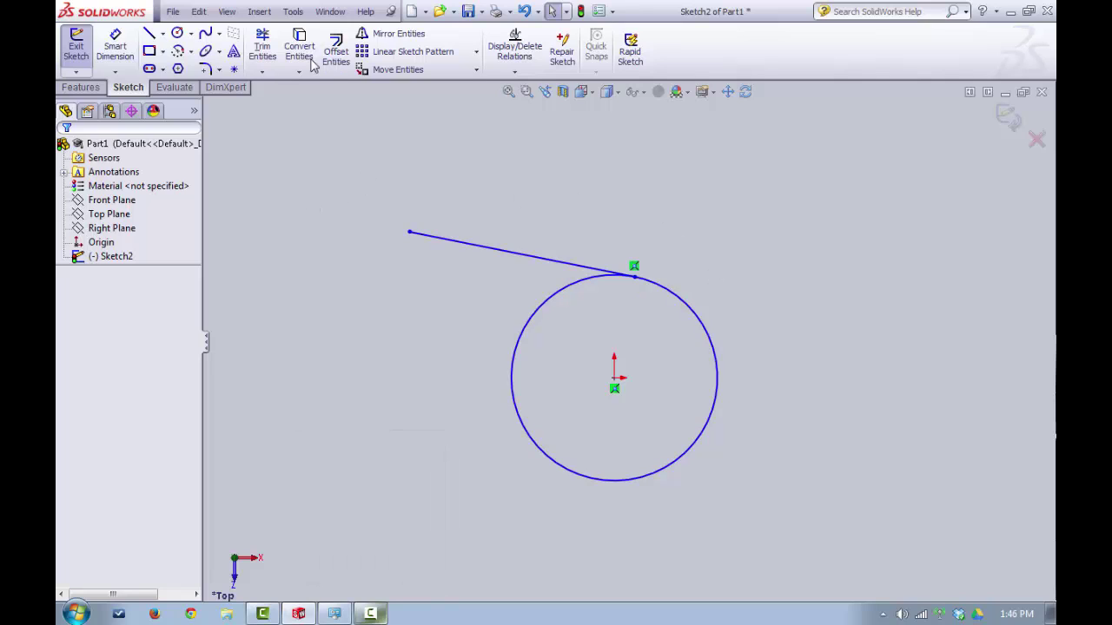
drag(409, 234, 716, 203)
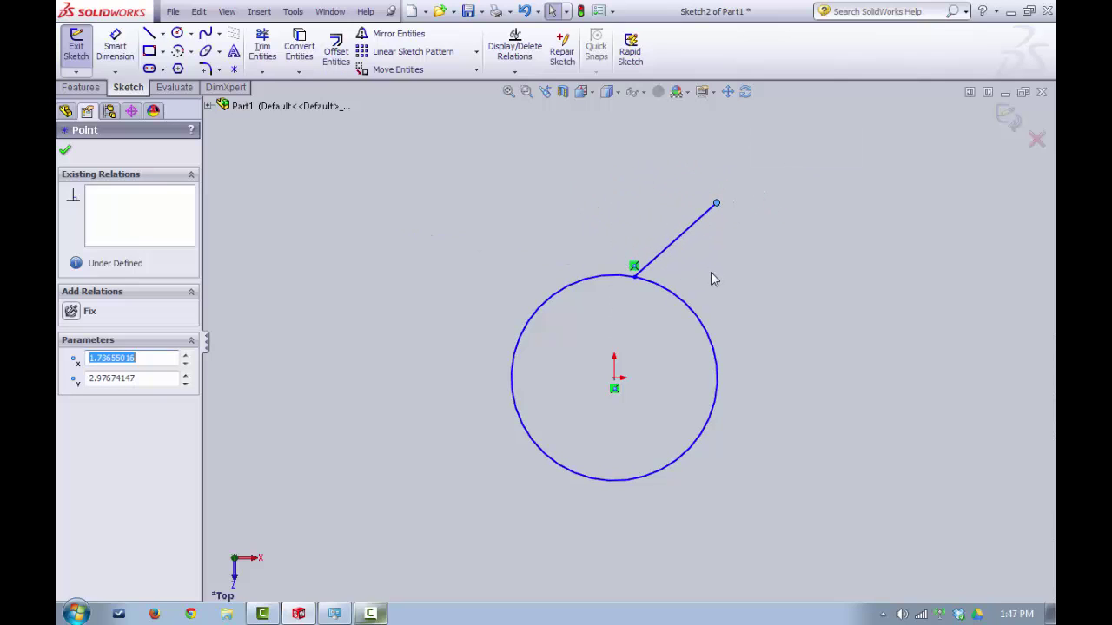